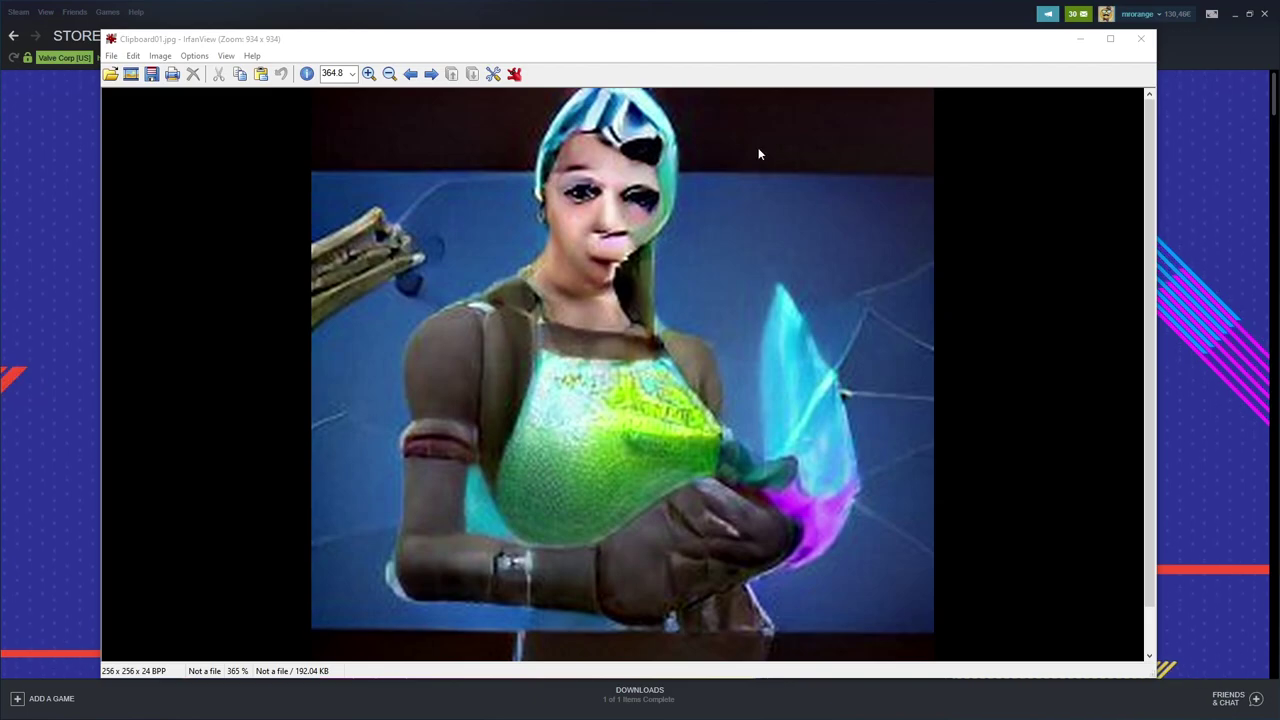
# - Move the image viewer window off the Steam profile and open the Screenshot Uploader from the profile's screenshots page
pyautogui.moveTo(640, 40); pyautogui.dragTo(1279, 72)
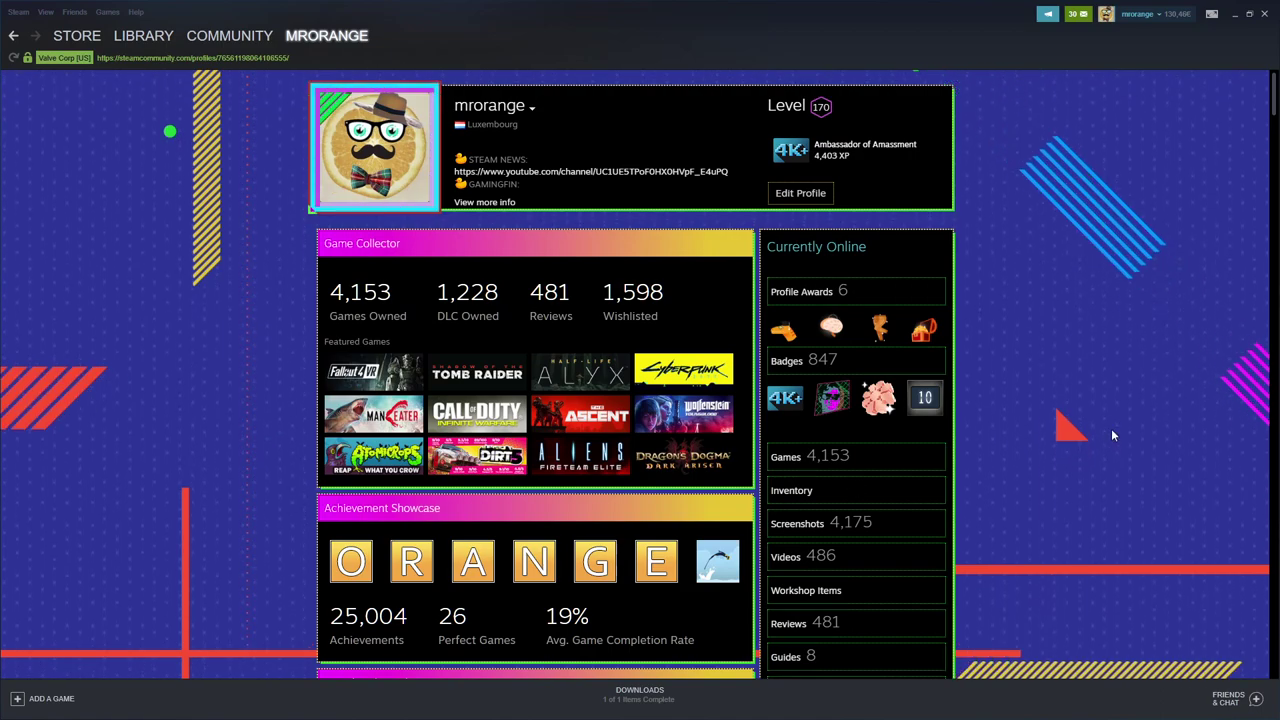
pyautogui.moveTo(1279, 164); pyautogui.dragTo(1279, 70)
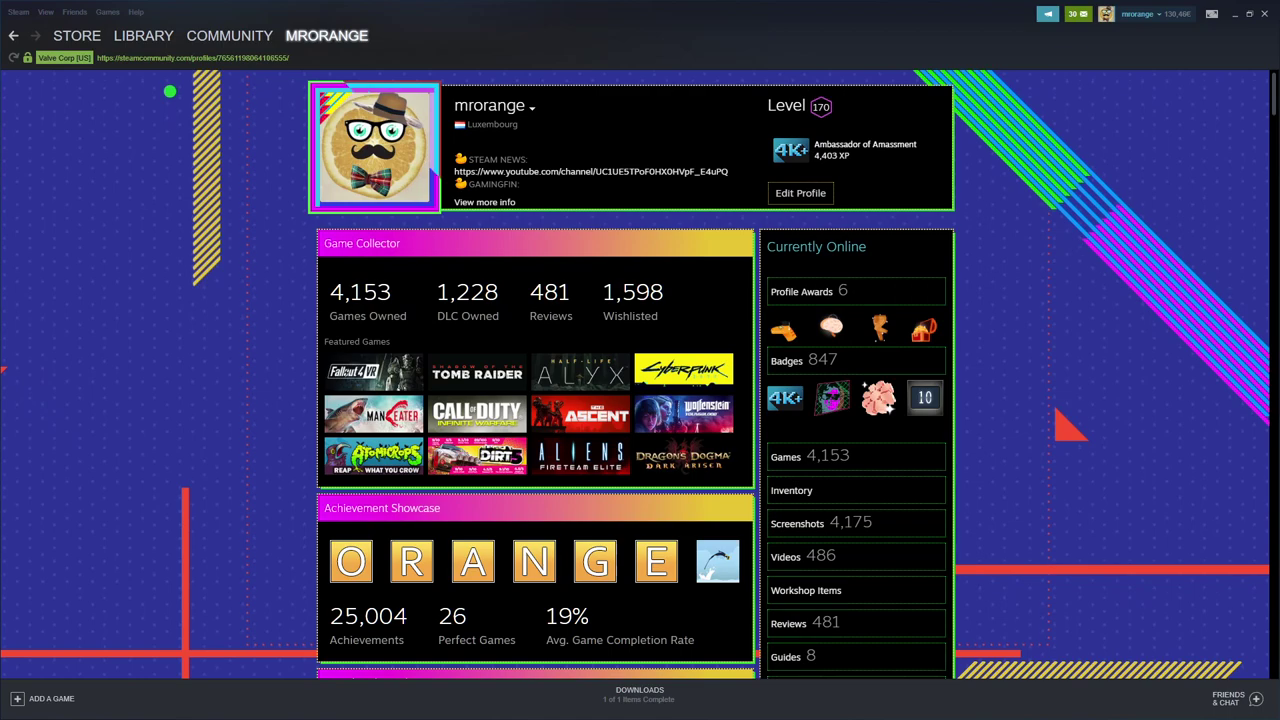
pyautogui.scroll(-2, 927, 511)
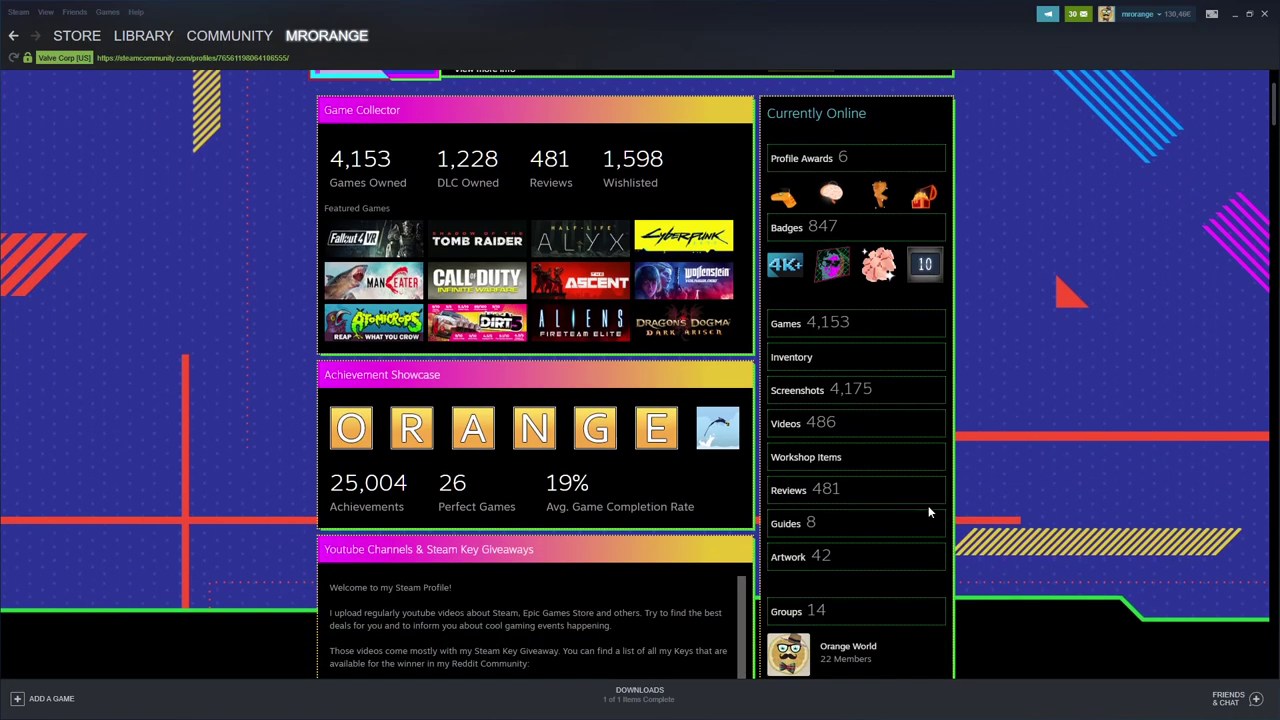
pyautogui.click(803, 391)
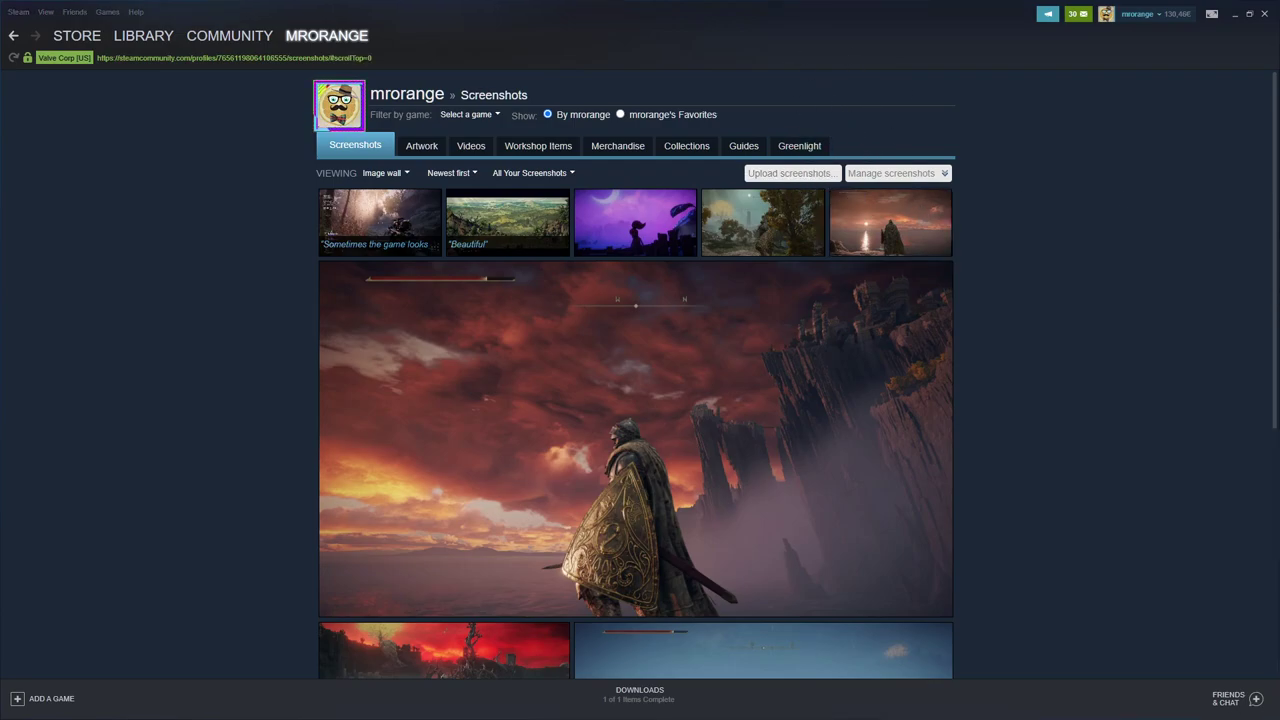
pyautogui.click(790, 173)
pyautogui.moveTo(1057, 188); pyautogui.dragTo(673, 145)
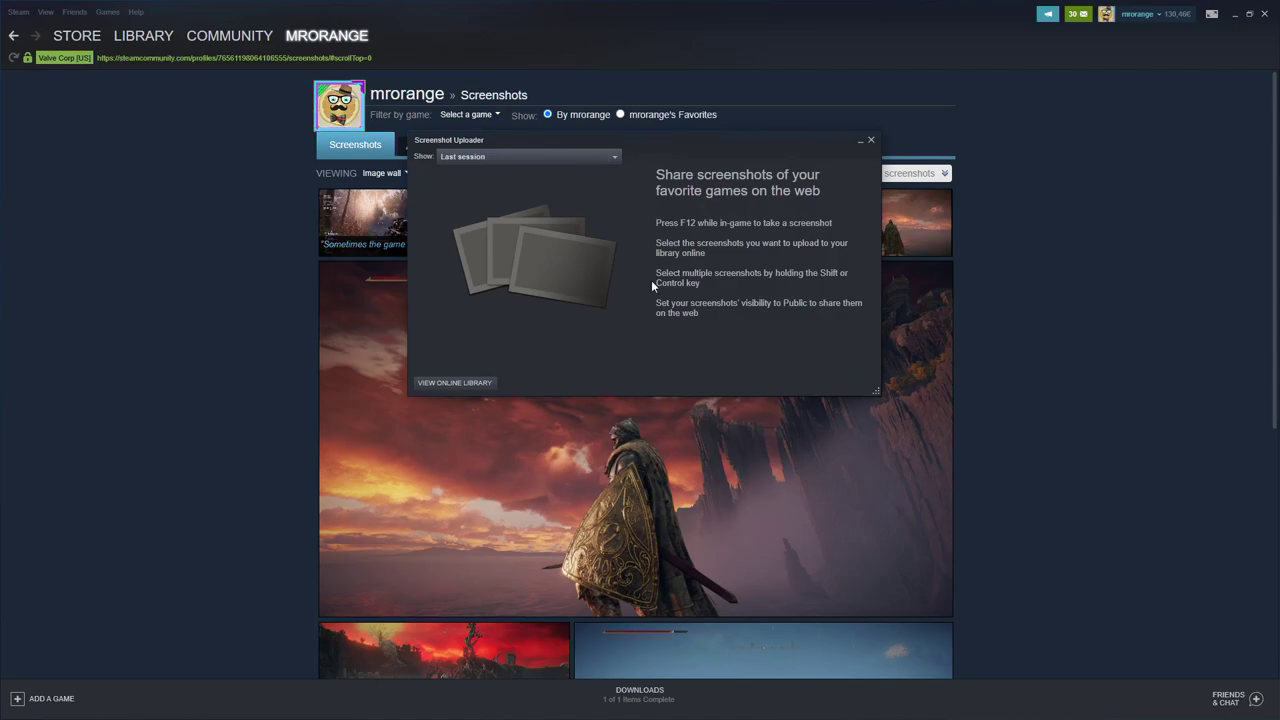
# - Look through the games offered in the Screenshot Uploader, close it, and return to the profile page
pyautogui.click(597, 160)
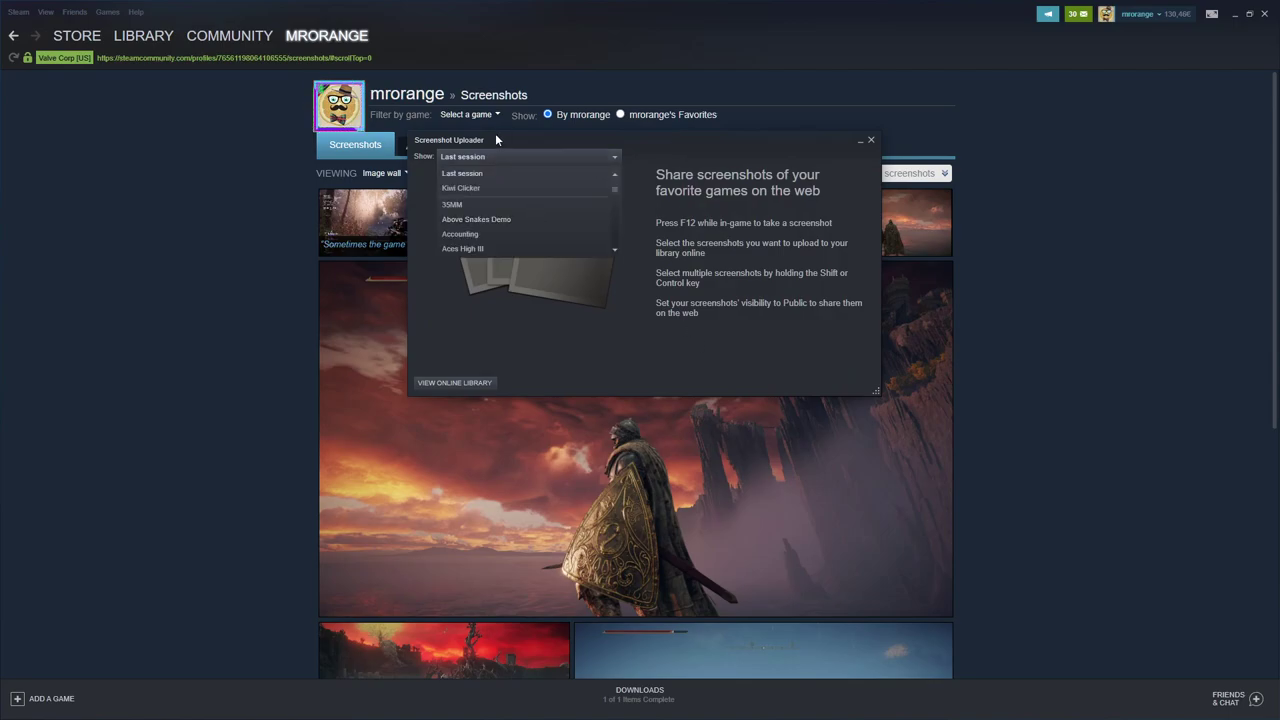
pyautogui.scroll(-8, 545, 209)
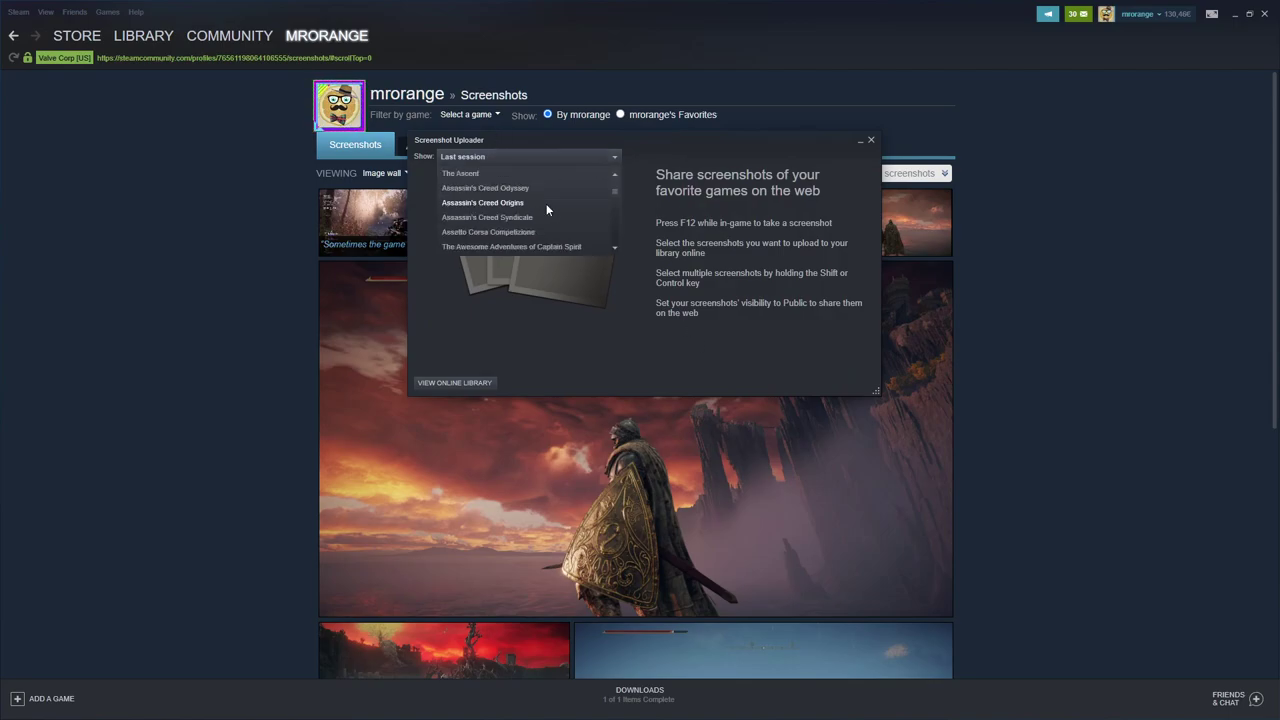
pyautogui.scroll(-10, 546, 203)
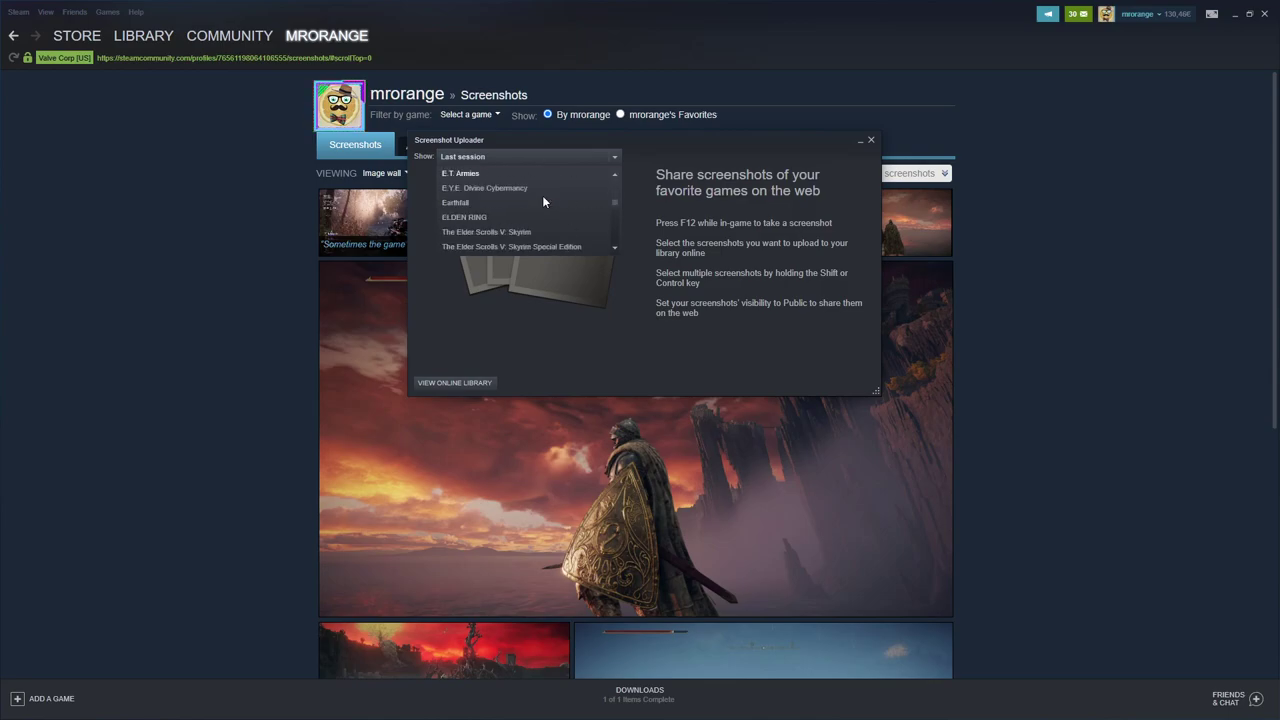
pyautogui.scroll(-4, 541, 204)
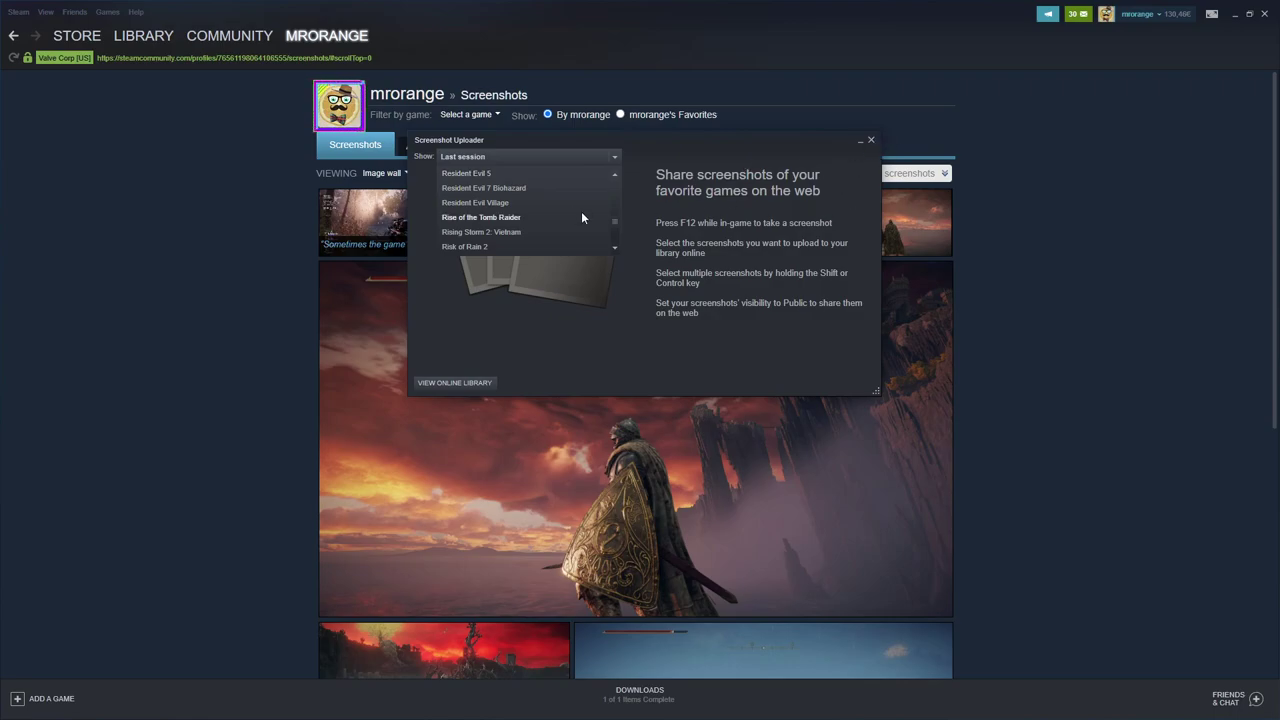
pyautogui.scroll(15, 530, 205)
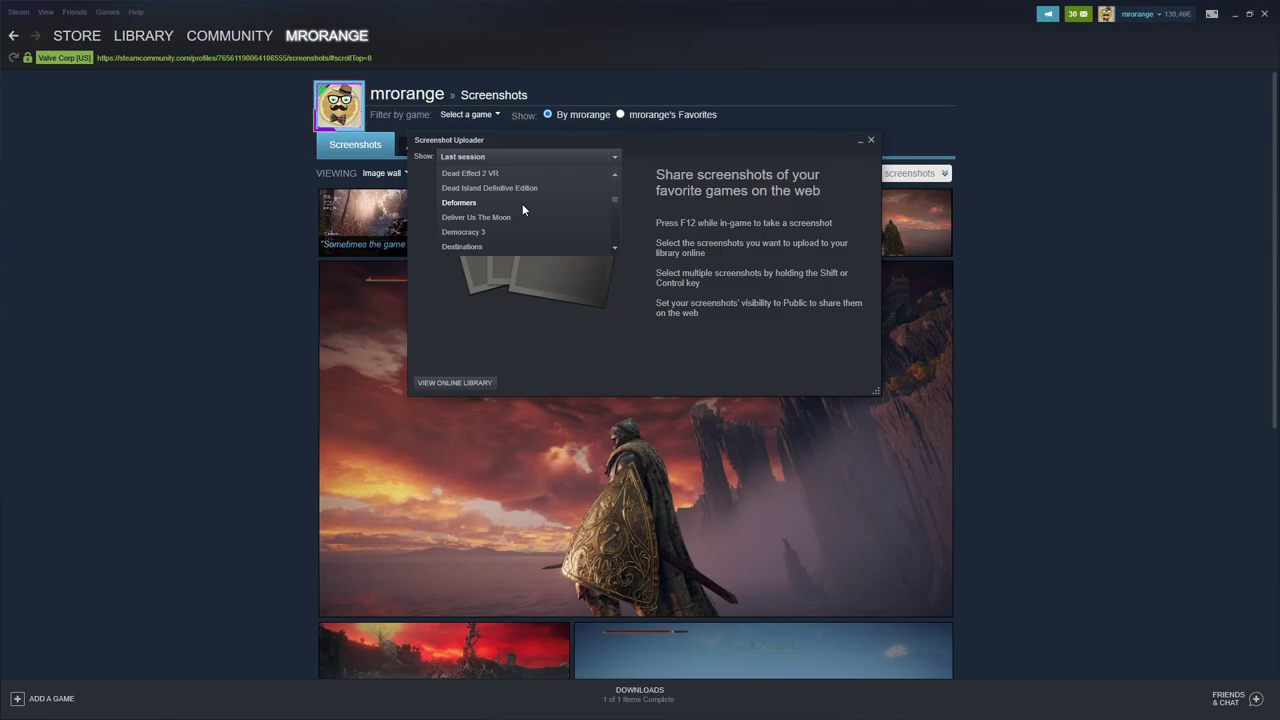
pyautogui.scroll(15, 523, 210)
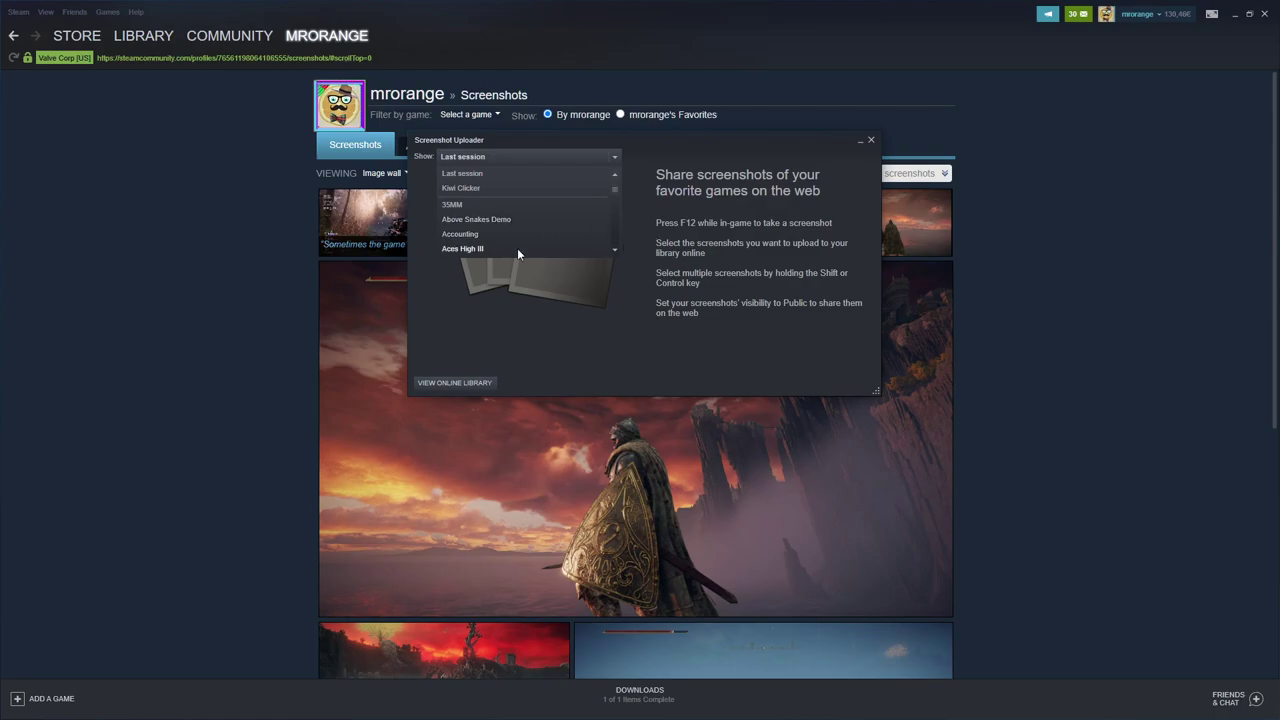
pyautogui.click(872, 141)
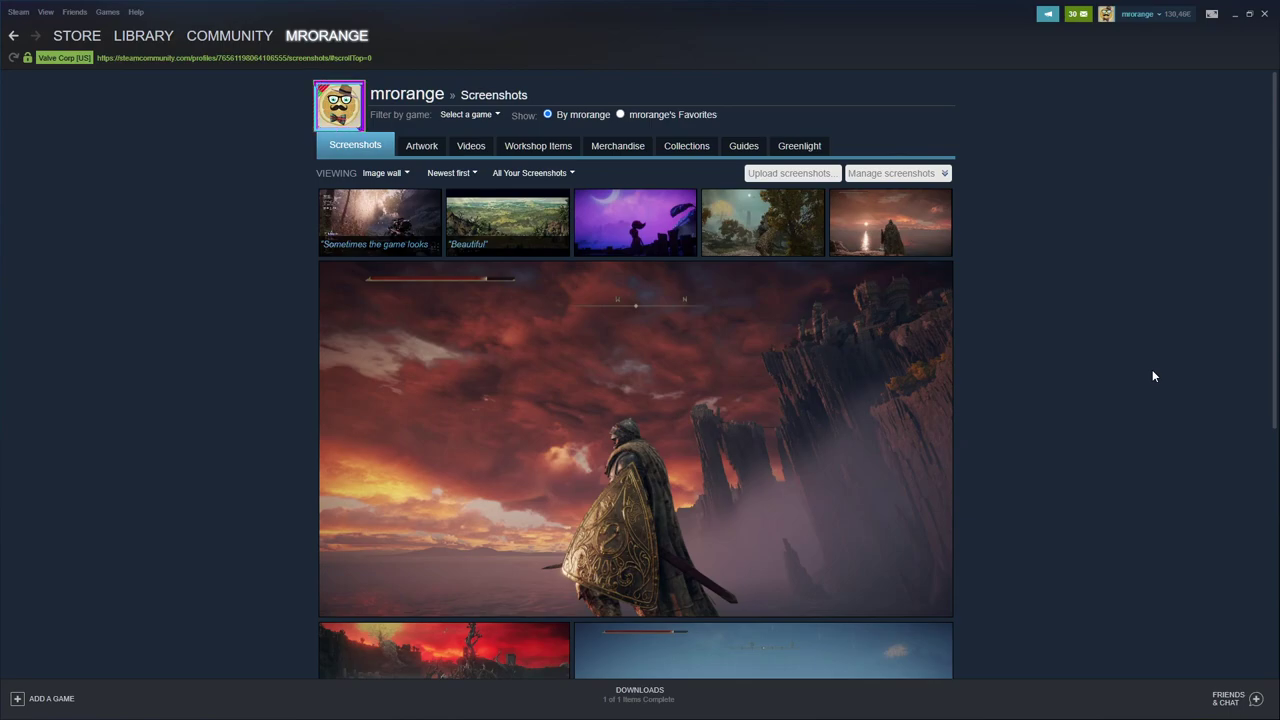
pyautogui.hotkey('alt', 'Left')
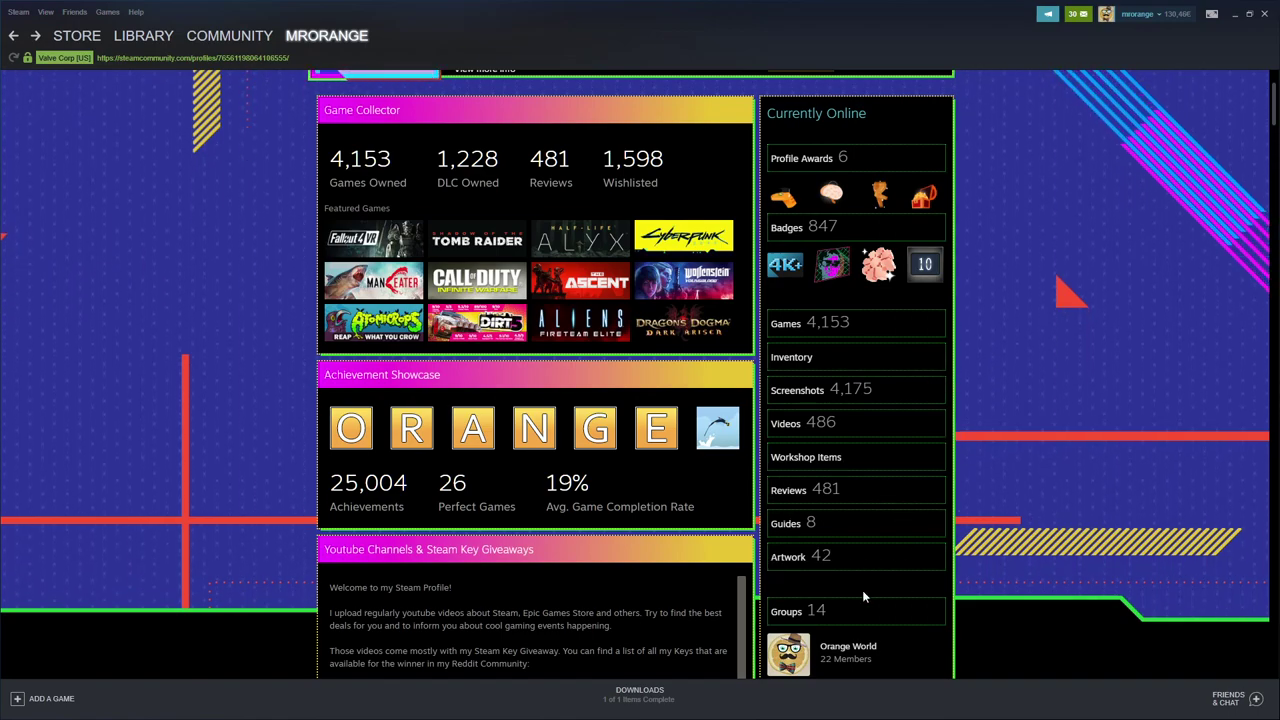
# - Open the profile's artwork section and start a new artwork upload as Not Game Specific
pyautogui.scroll(-2, 883, 590)
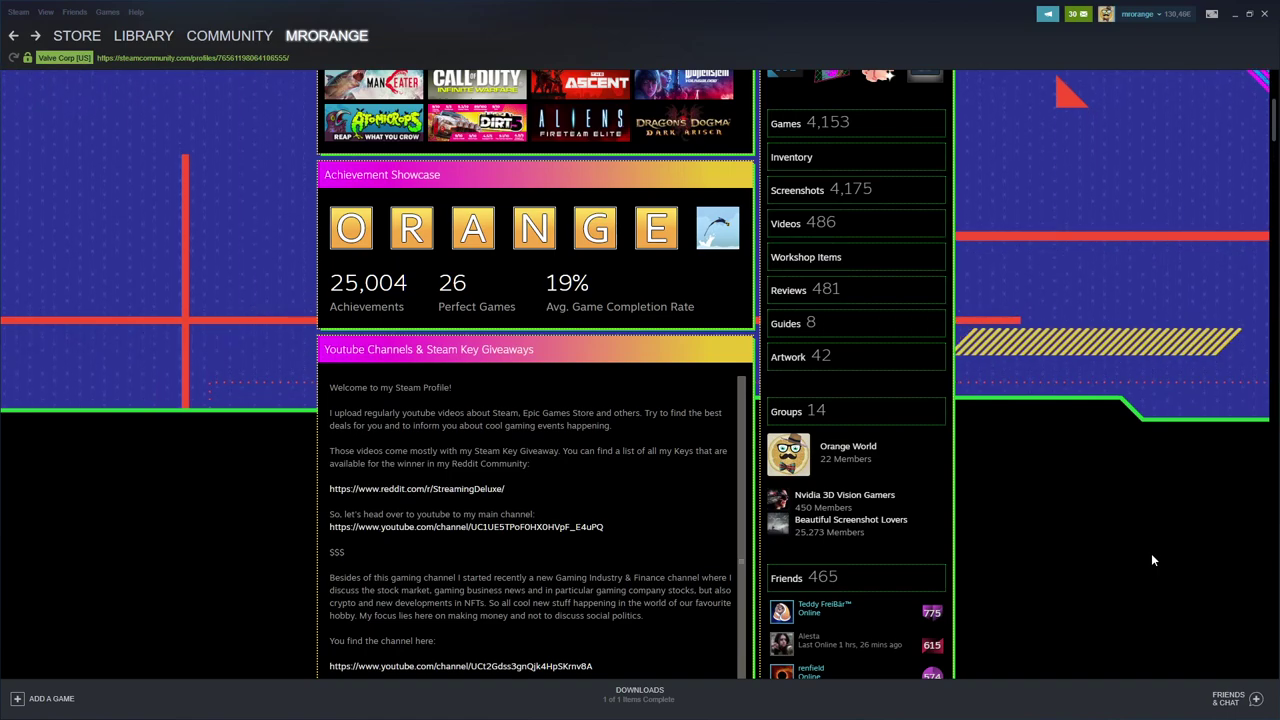
pyautogui.click(787, 358)
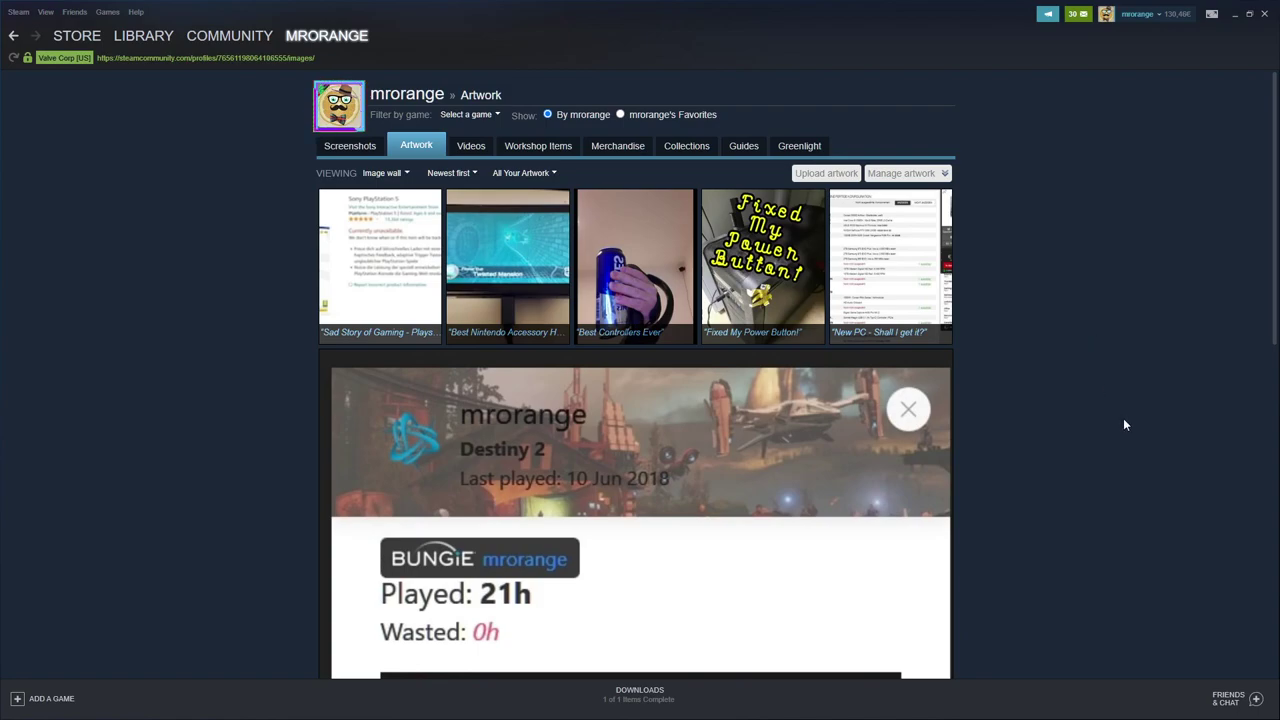
pyautogui.click(825, 174)
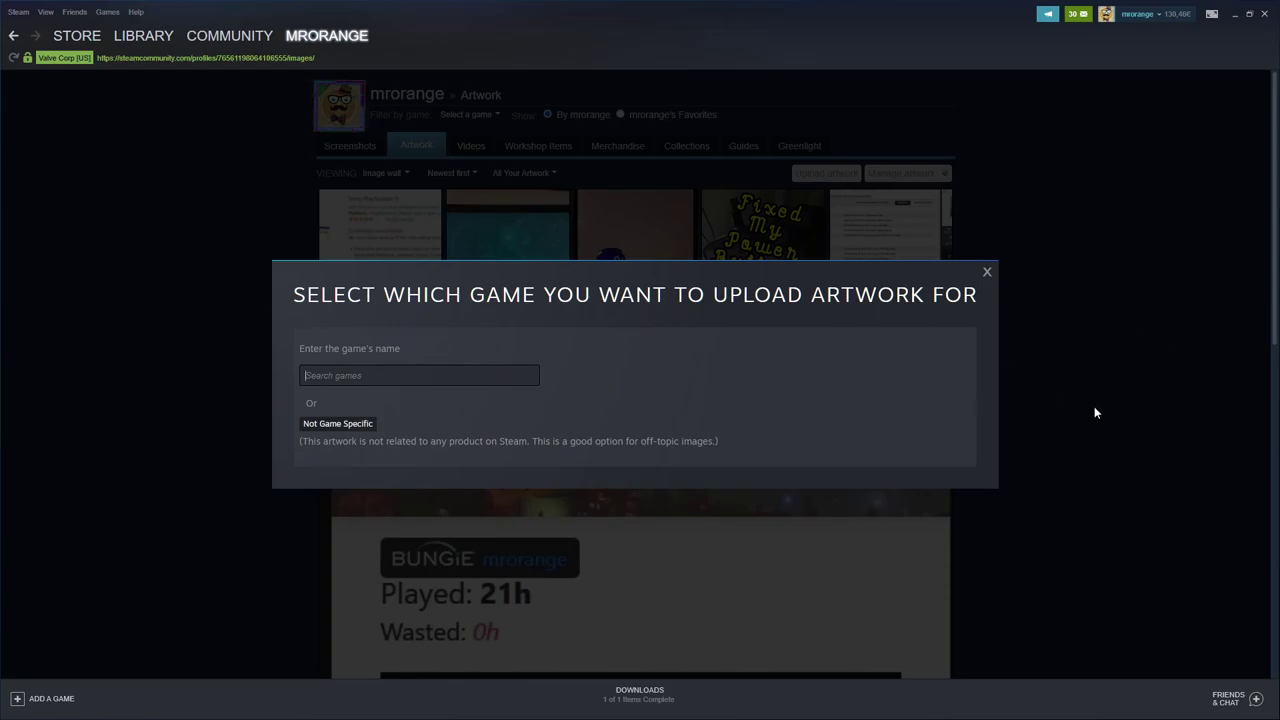
pyautogui.click(344, 424)
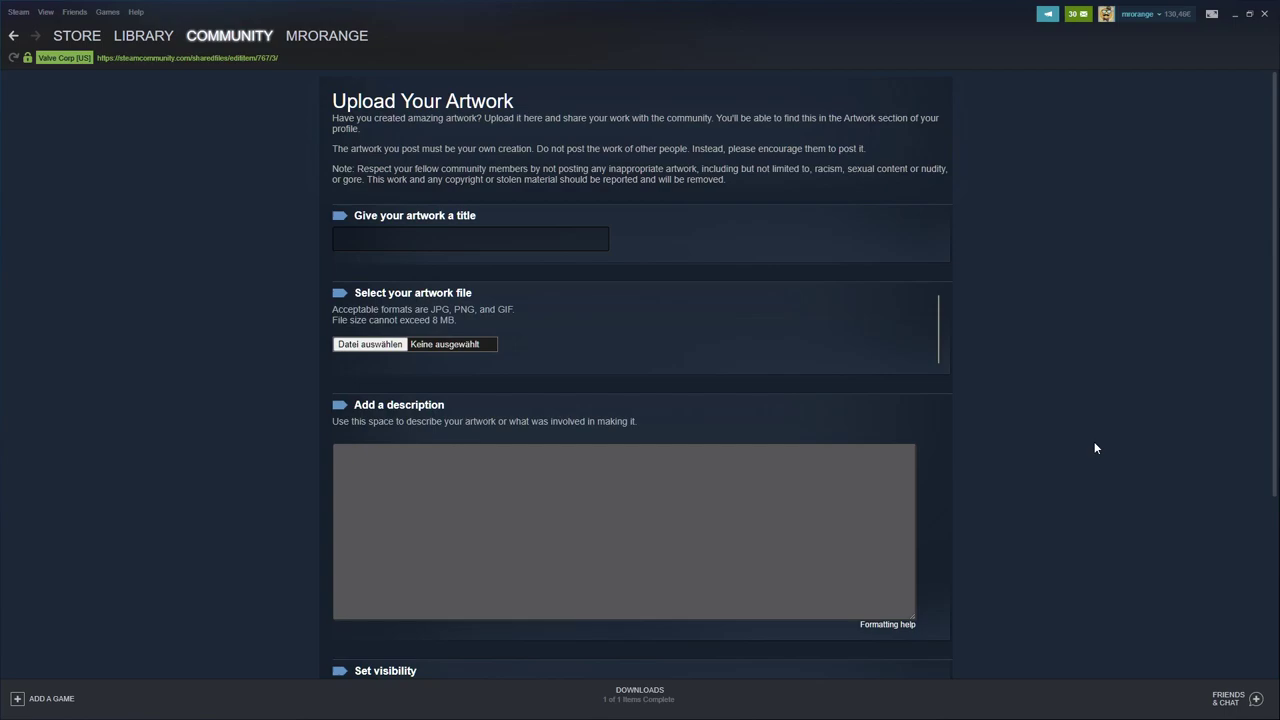
# - Examine the artwork upload form's title, file, description, visibility and ownership sections
pyautogui.click(451, 248)
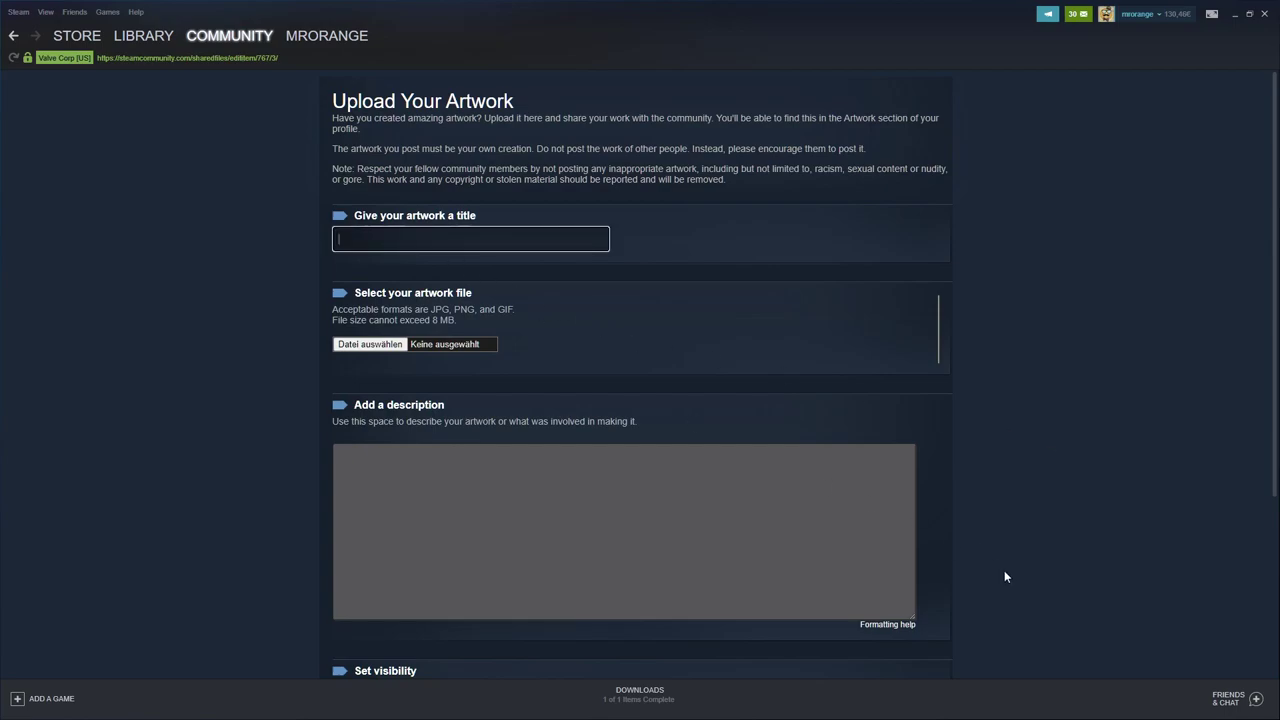
pyautogui.scroll(-3, 1005, 576)
pyautogui.scroll(2, 416, 238)
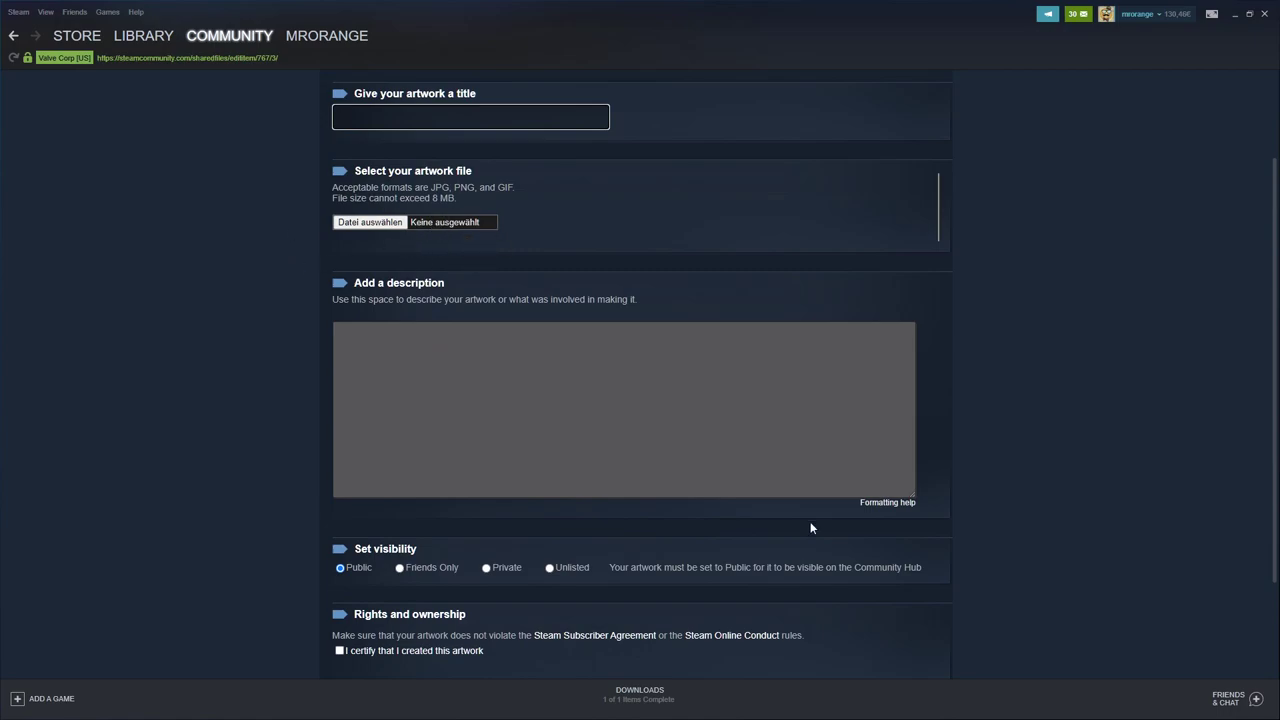
pyautogui.scroll(-2, 409, 324)
pyautogui.scroll(1, 424, 360)
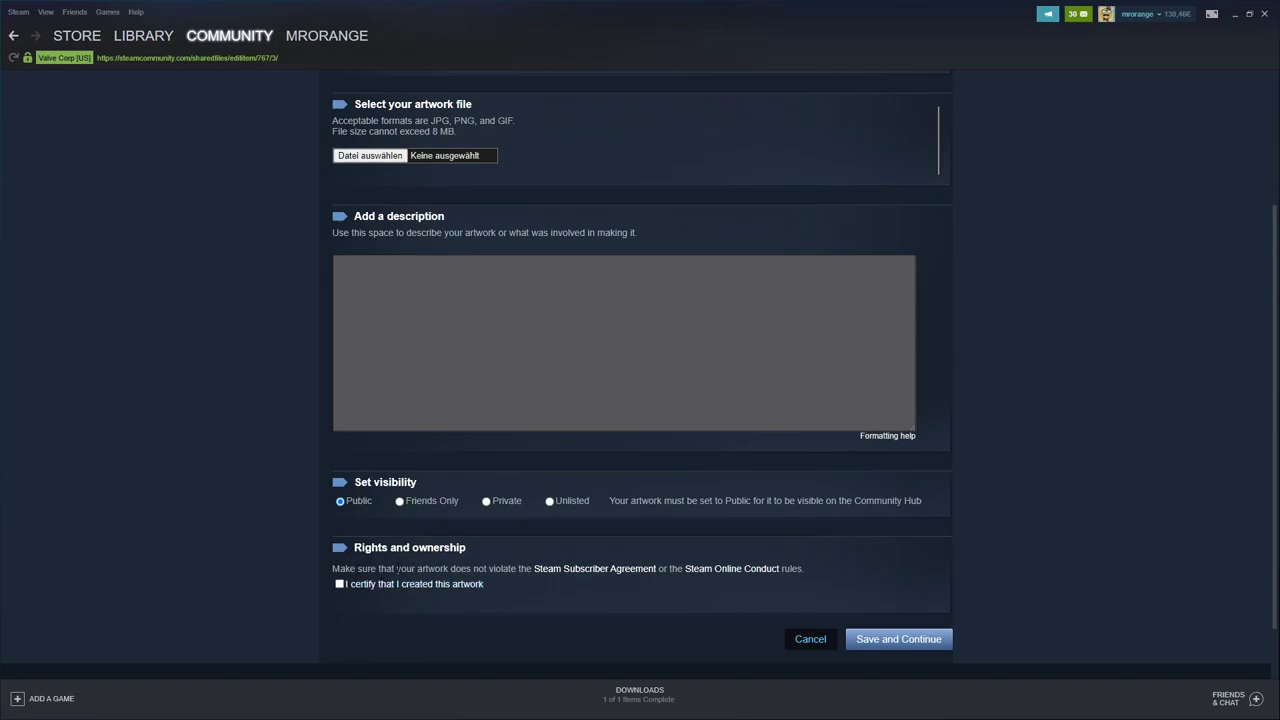
pyautogui.scroll(-1, 579, 567)
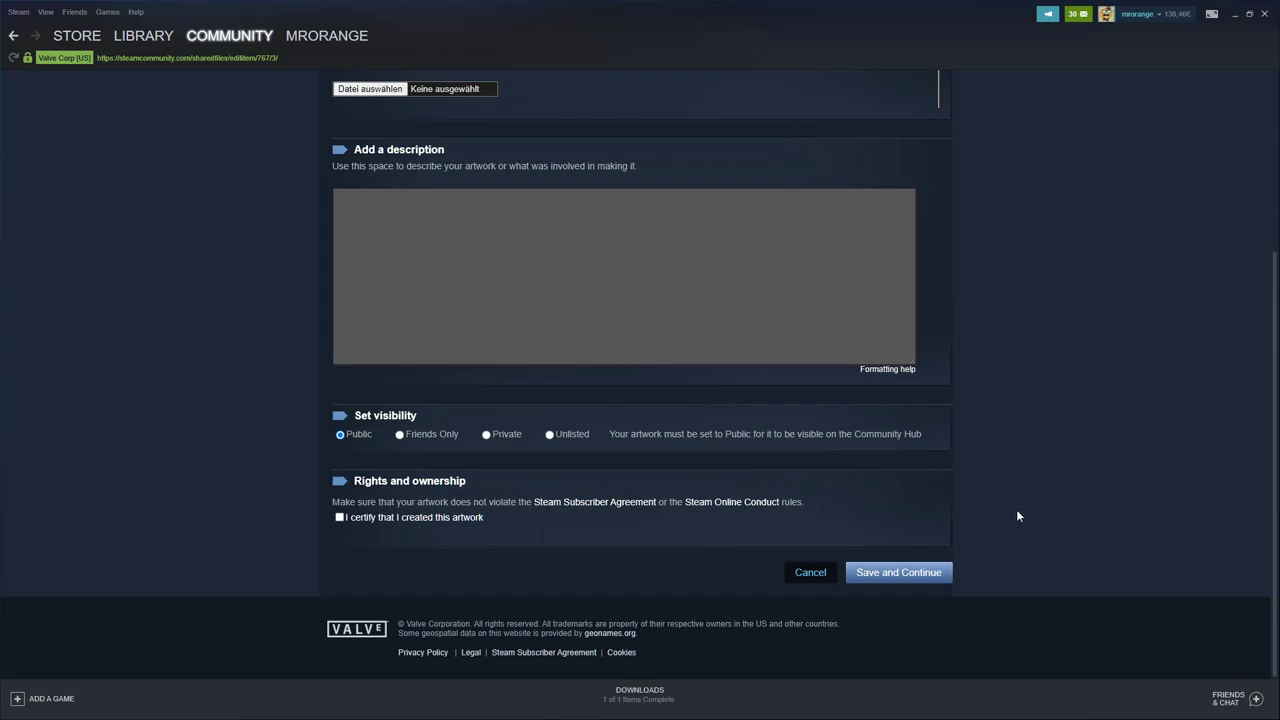
pyautogui.scroll(2, 1016, 516)
pyautogui.scroll(-1, 1016, 516)
pyautogui.scroll(2, 1016, 516)
pyautogui.scroll(-1, 1016, 516)
# - Switch to IrfanView to view the Clipboard01.jpg image, and move its window off the upload form
pyautogui.hotkey('alt', 'Tab')
pyautogui.moveTo(800, 91); pyautogui.dragTo(546, 52)
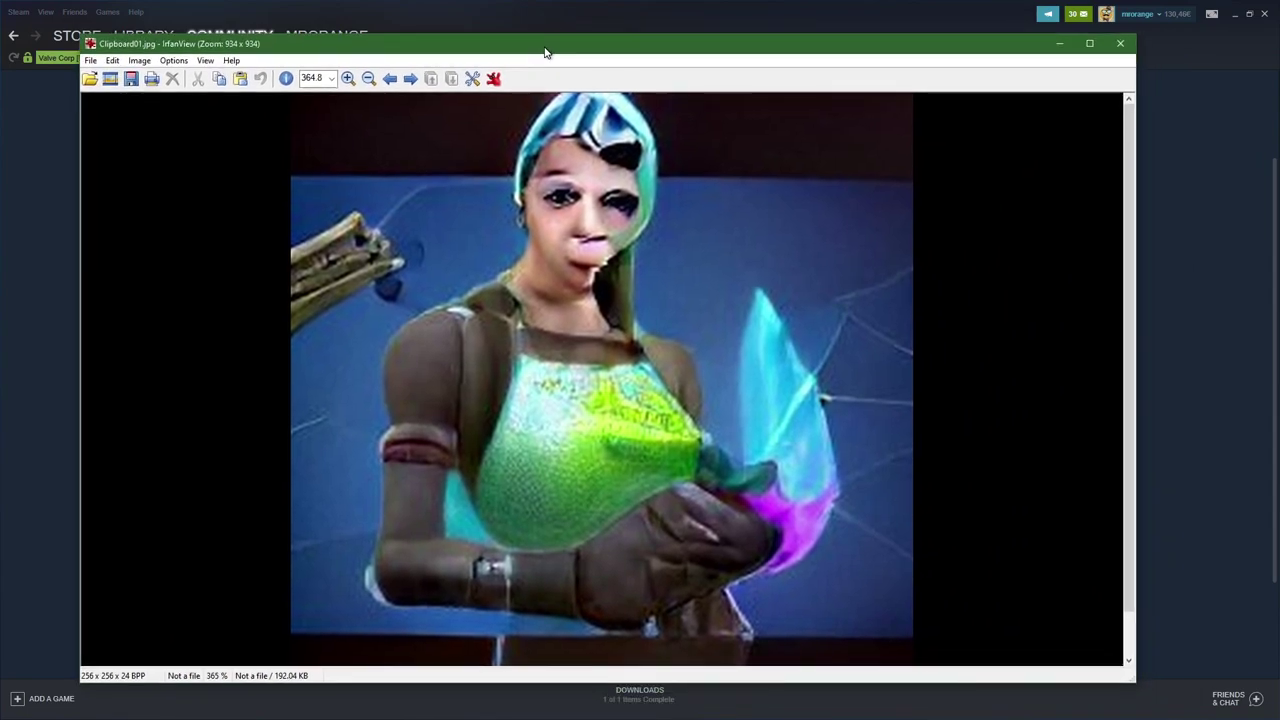
pyautogui.moveTo(545, 52); pyautogui.dragTo(533, 52)
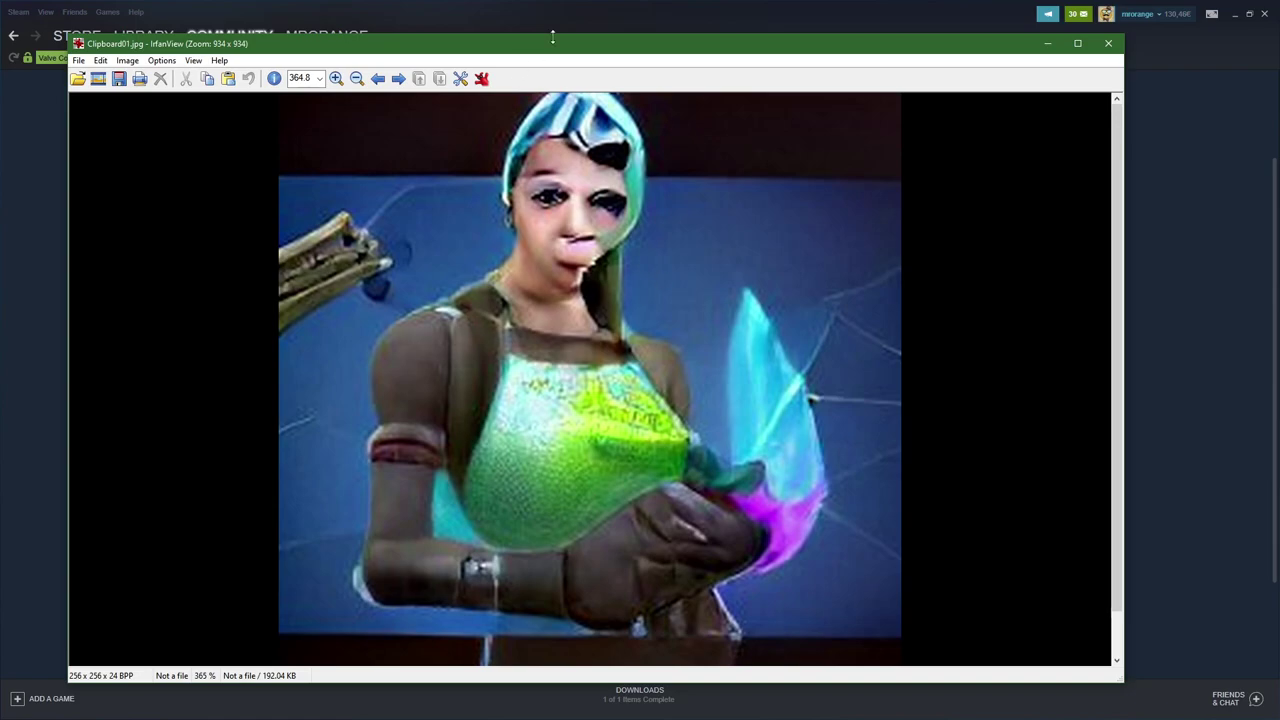
pyautogui.moveTo(551, 43); pyautogui.dragTo(1279, 44)
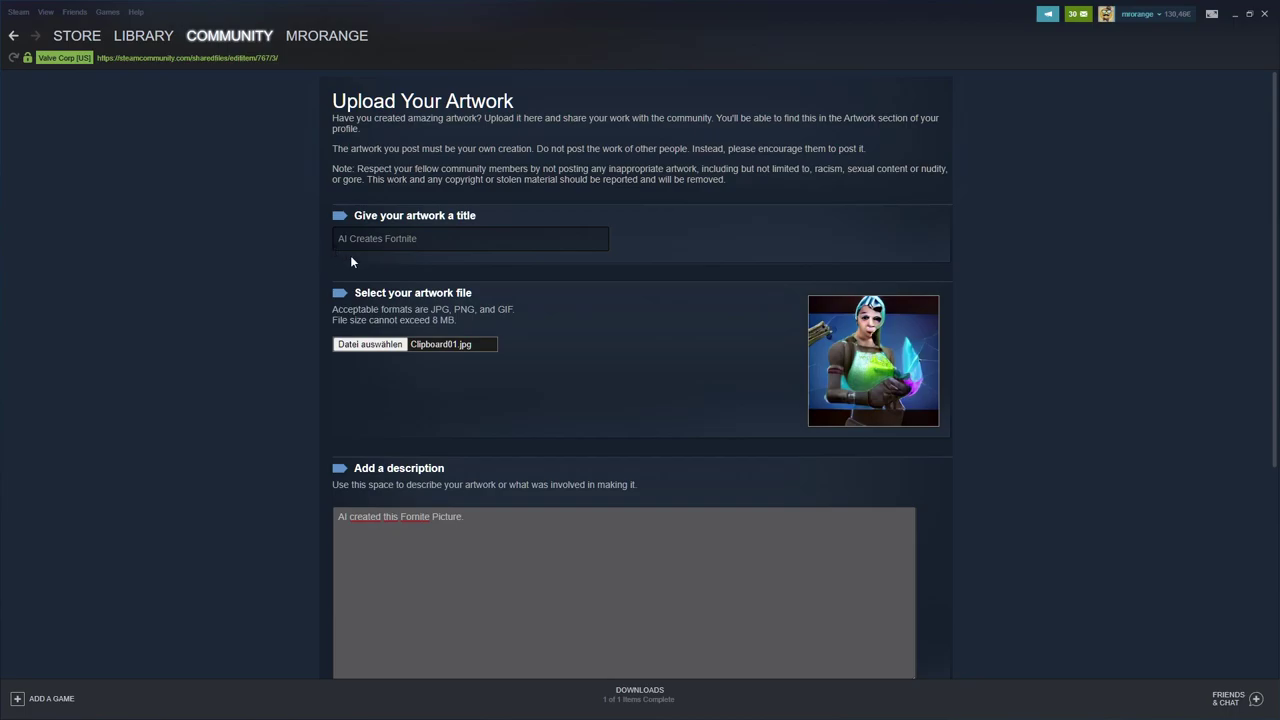
# - Check the completed upload form for the "AI Creates Fortnite" artwork and submit it
pyautogui.scroll(-2, 462, 280)
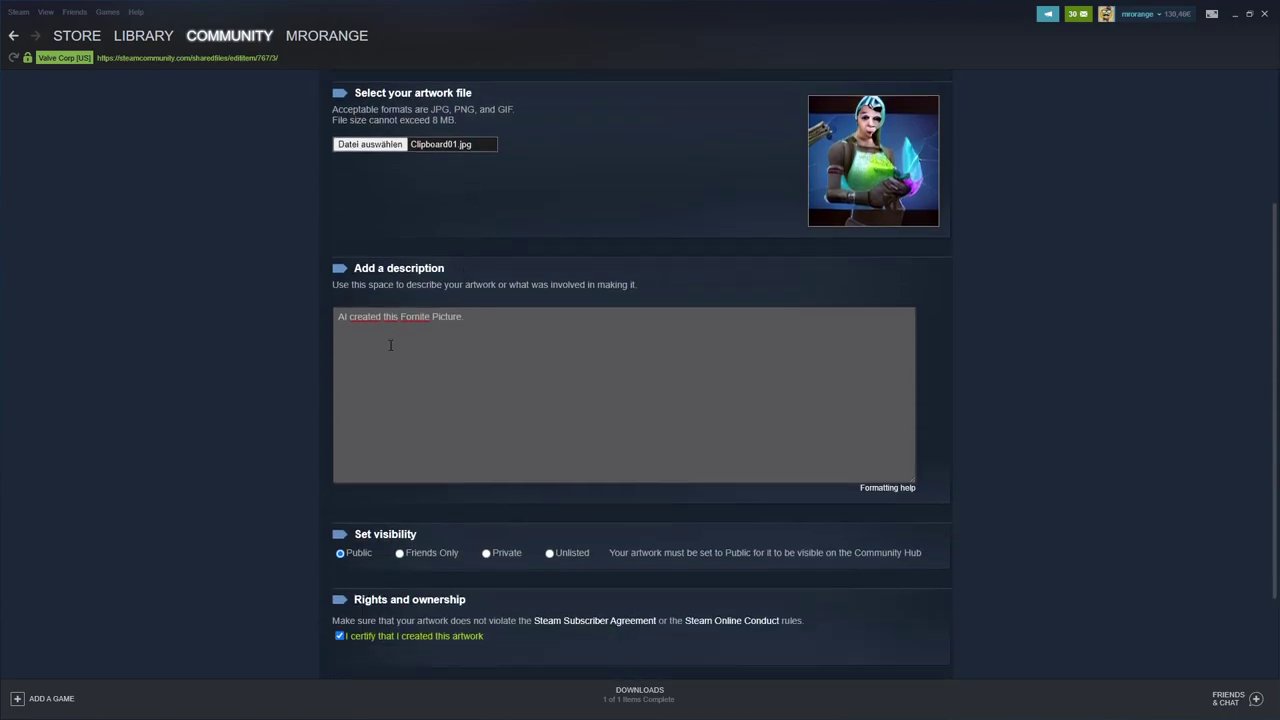
pyautogui.scroll(-1, 432, 490)
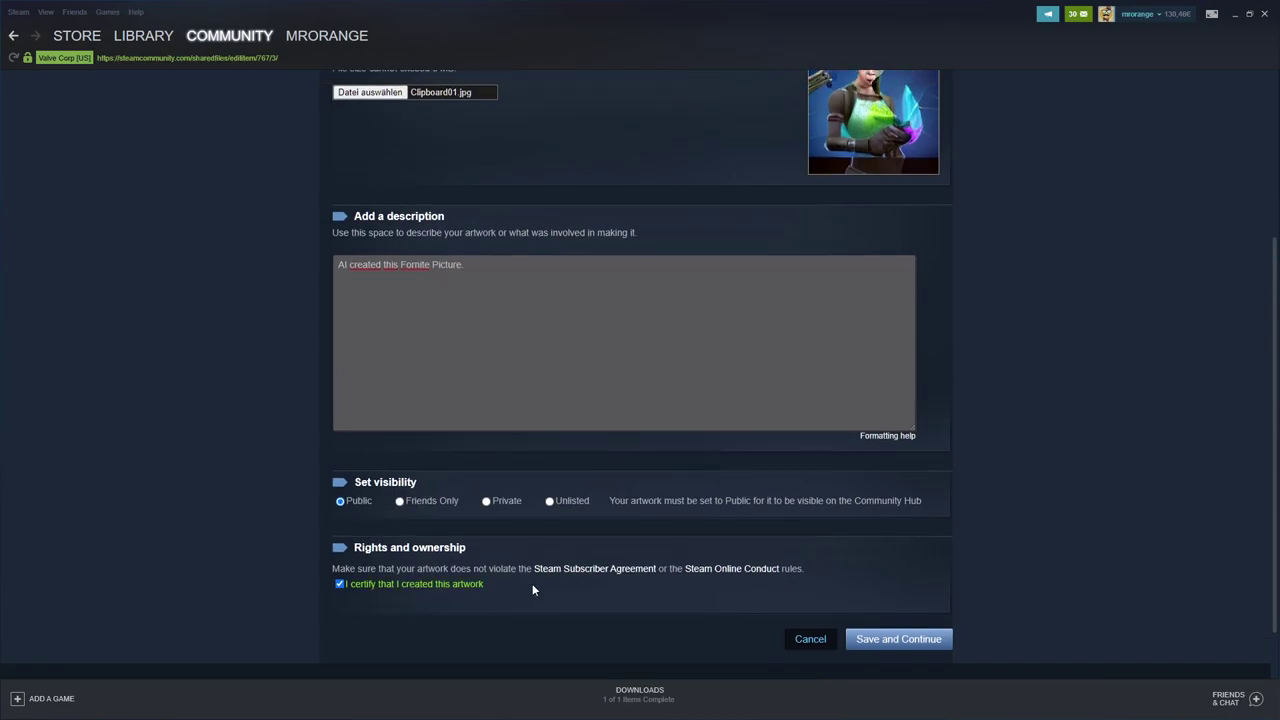
pyautogui.scroll(-1, 794, 586)
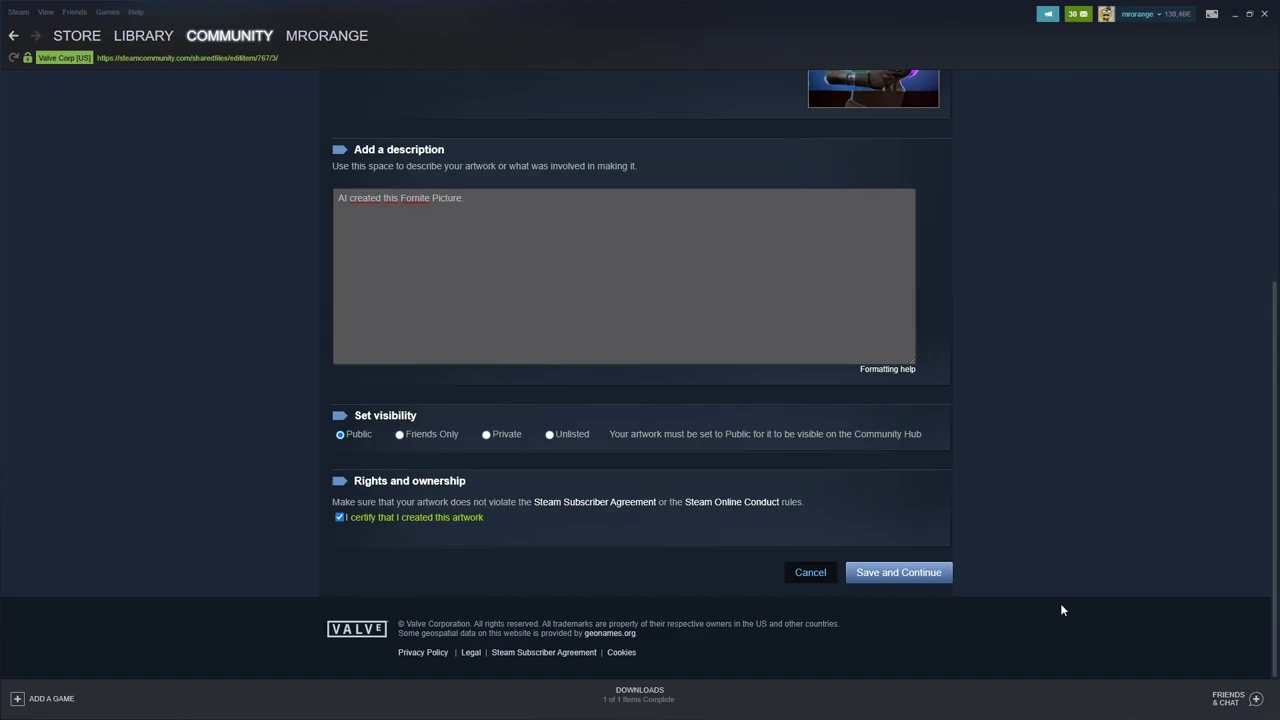
pyautogui.click(887, 575)
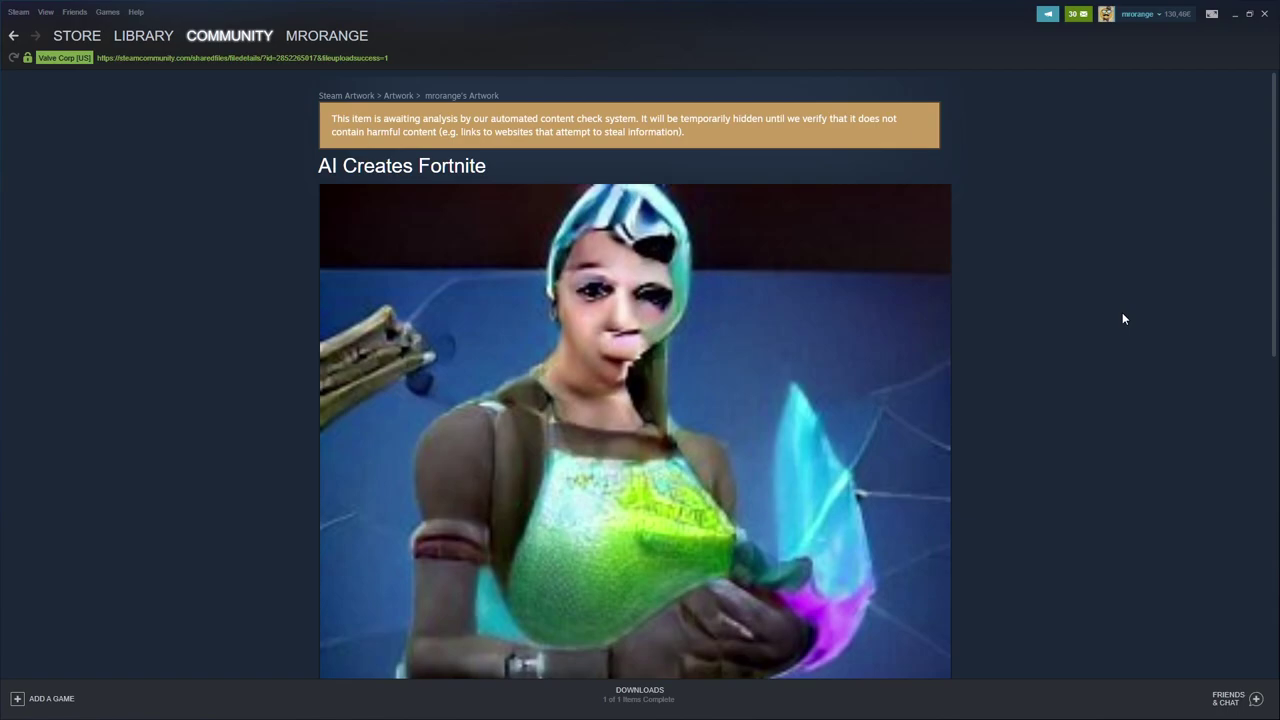
# - Examine the uploaded artwork's page, including its description, comments, owner controls and author stats
pyautogui.scroll(-5, 1111, 363)
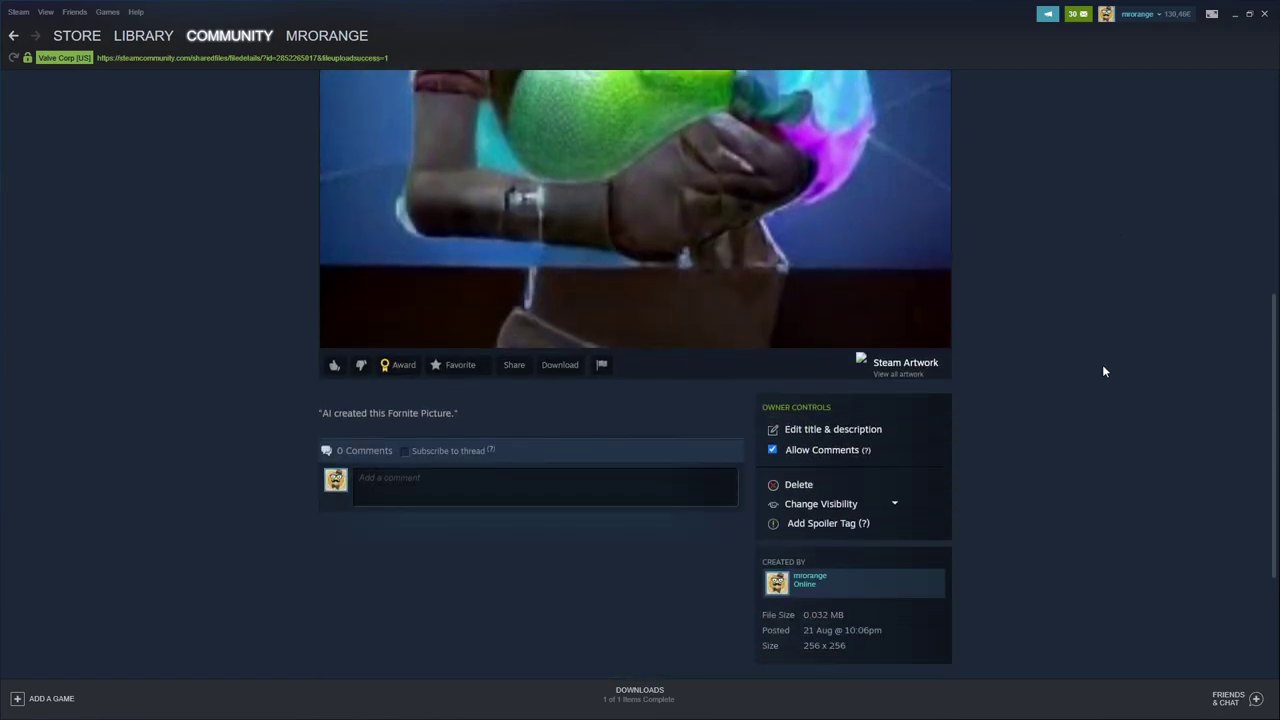
pyautogui.scroll(-2, 923, 580)
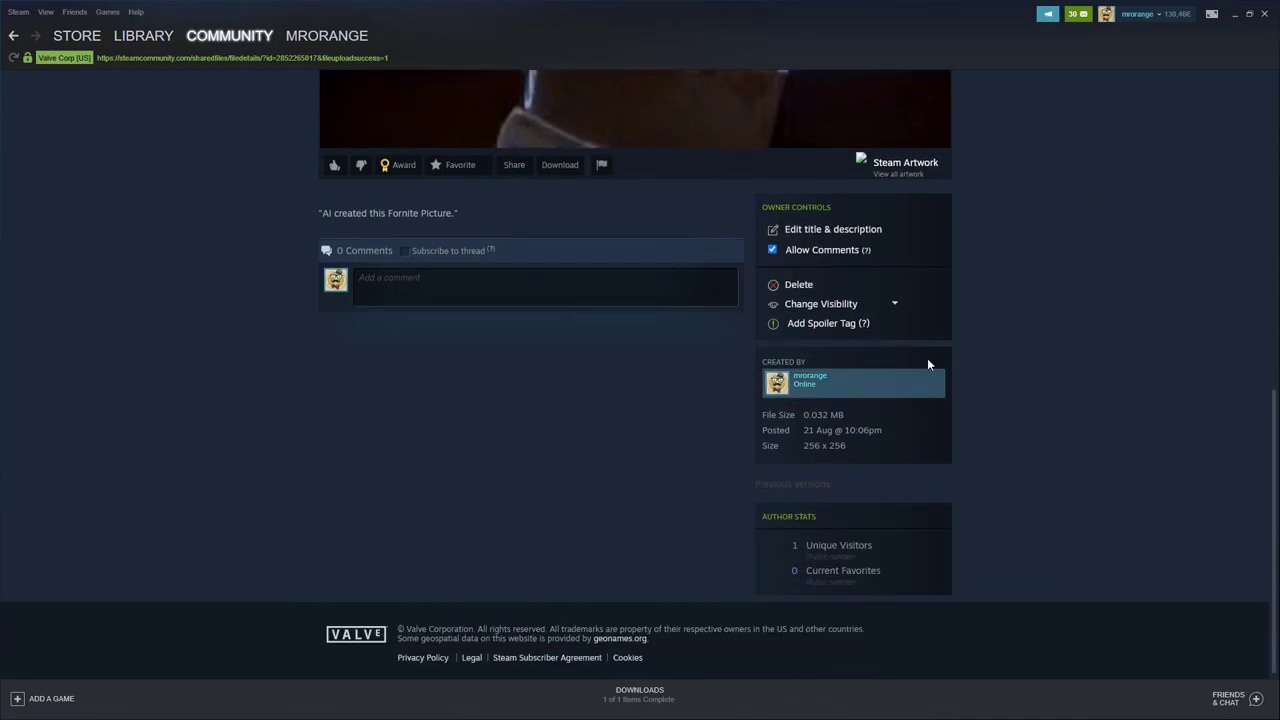
pyautogui.scroll(3, 998, 381)
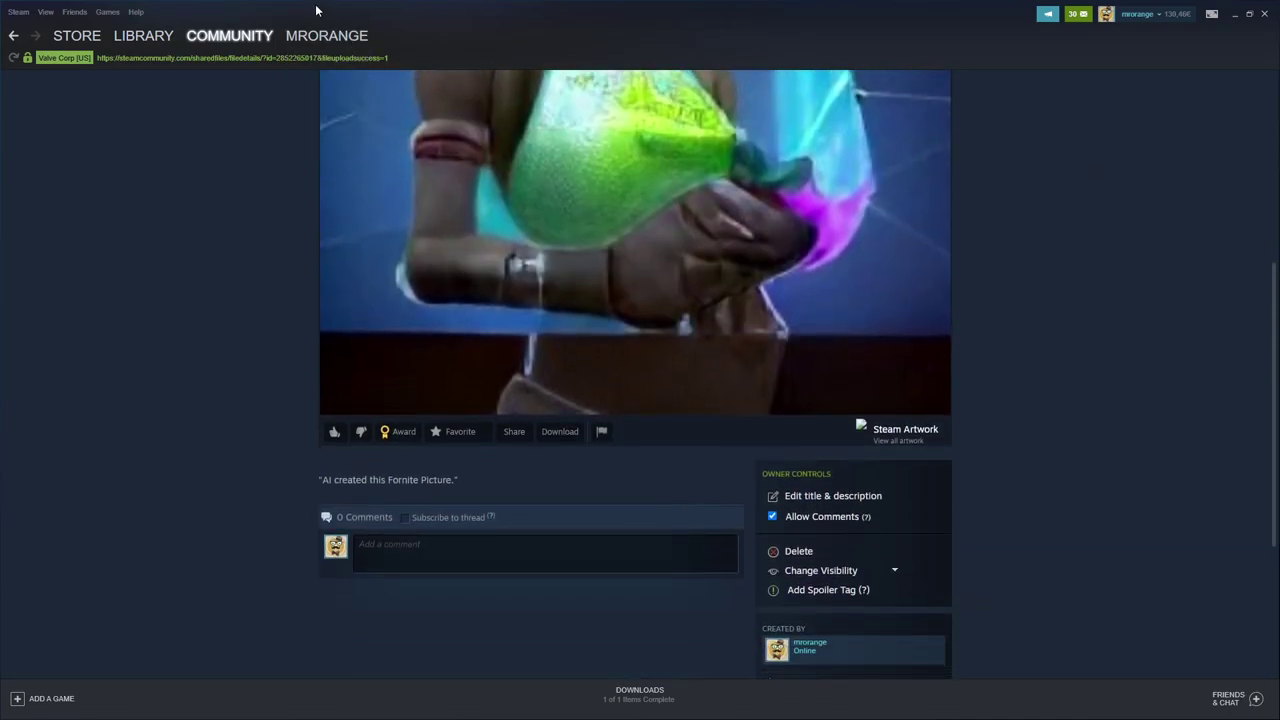
# - Open the profile's Friend Activity feed and look at the published artwork entry
pyautogui.click(303, 53)
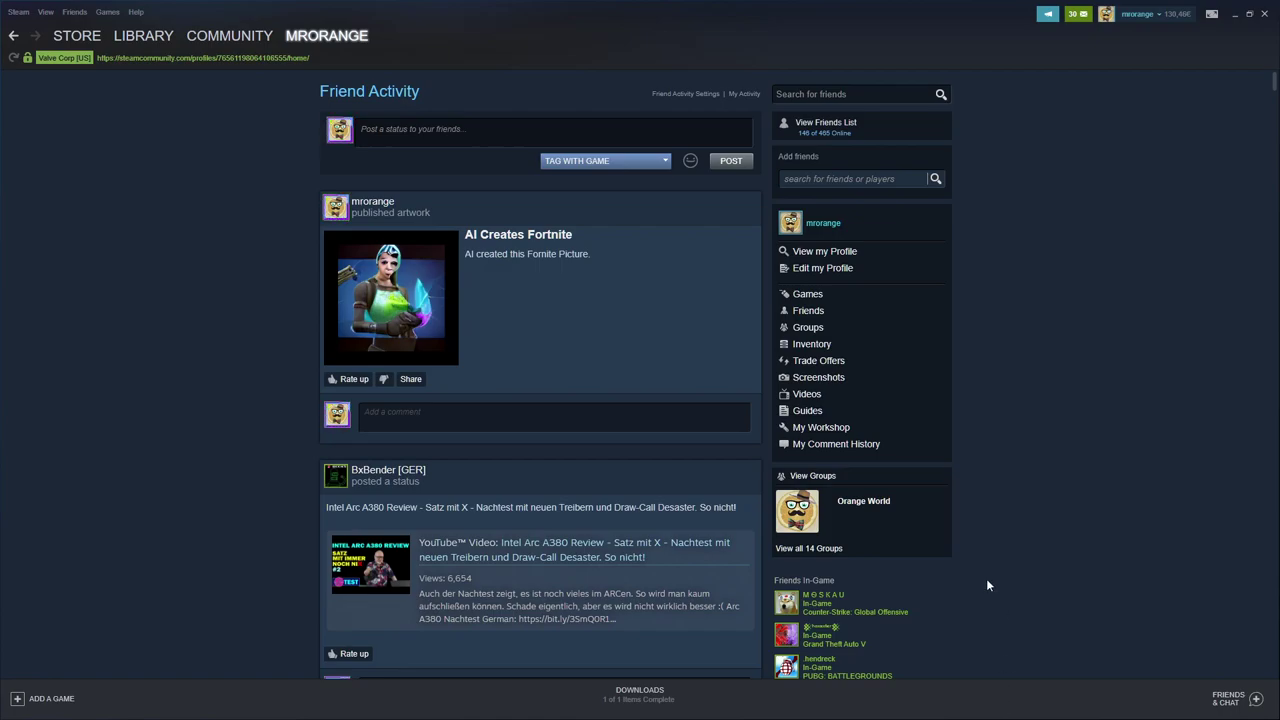
pyautogui.scroll(-3, 986, 595)
pyautogui.scroll(3, 986, 595)
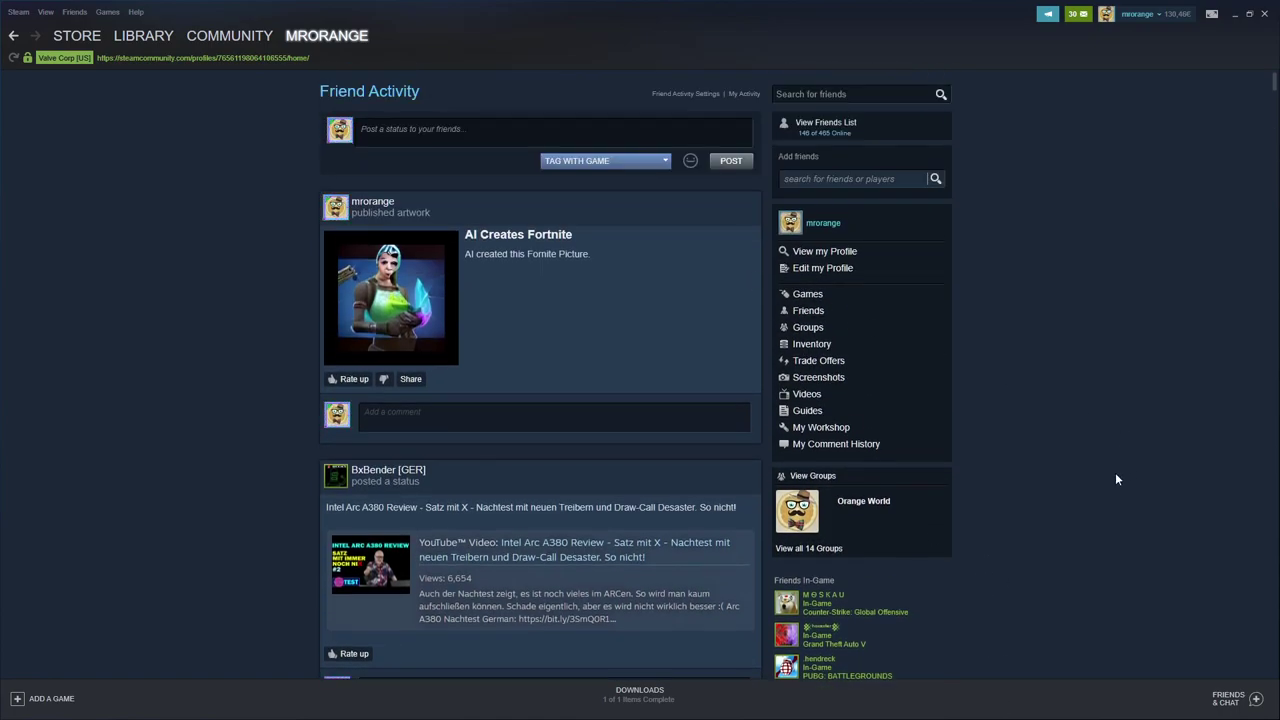